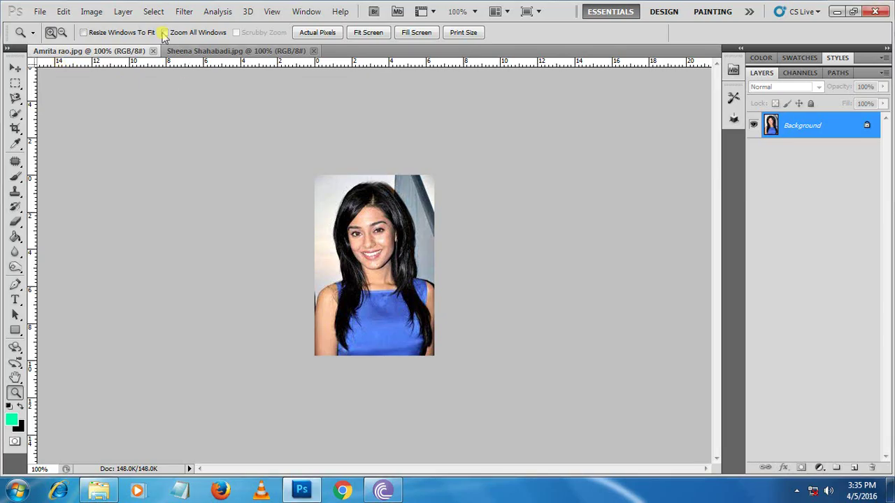
Open Hue/Saturation and try shifting the hue of the Cyans range
click(85, 14)
mouse_move(112, 44)
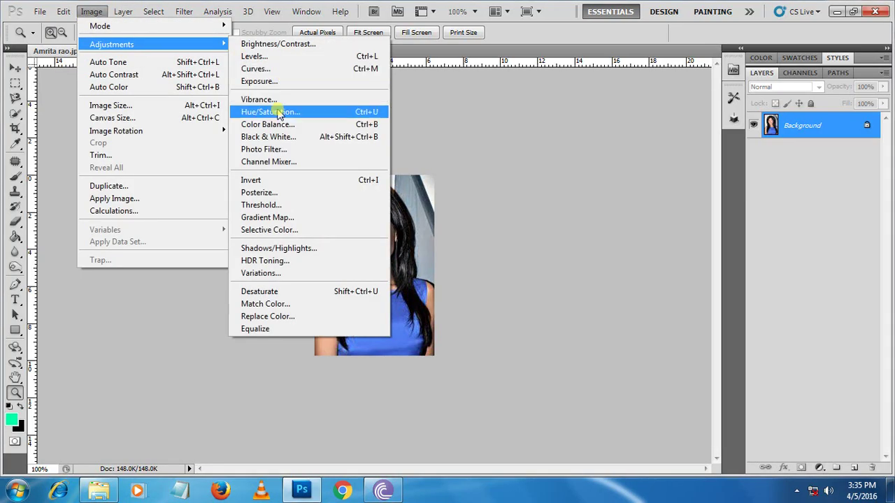
click(275, 112)
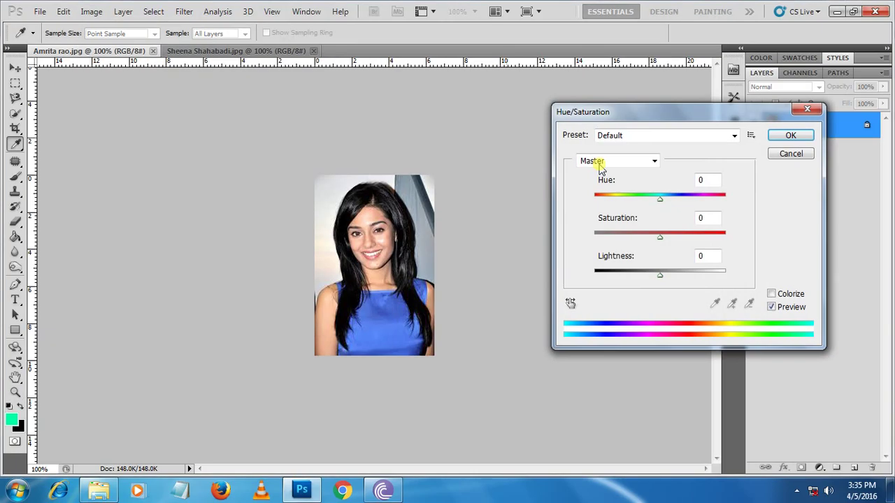
click(653, 162)
click(597, 221)
mouse_move(661, 200)
mouse_down()
mouse_move(604, 200)
mouse_move(581, 212)
mouse_move(731, 198)
mouse_up()
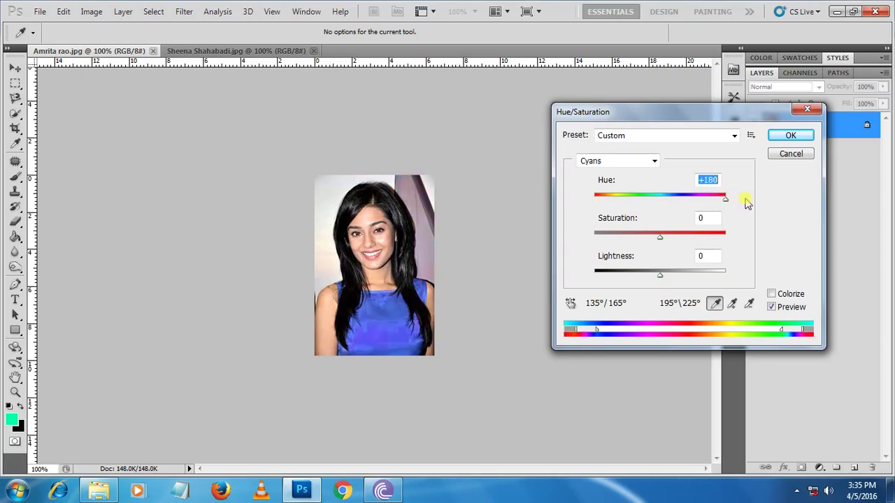
Switch to the Blues range, shift the dress hue to about +37 purple, and apply
click(399, 318)
click(386, 323)
click(387, 323)
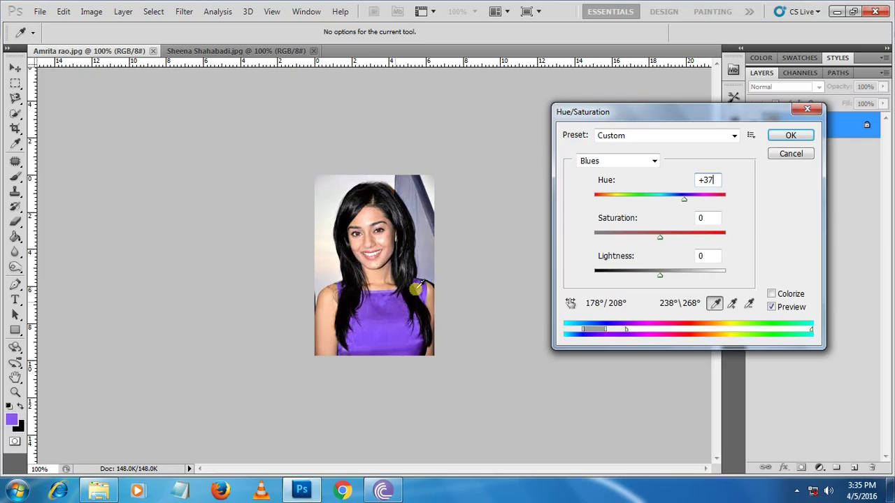
click(780, 140)
click(780, 140)
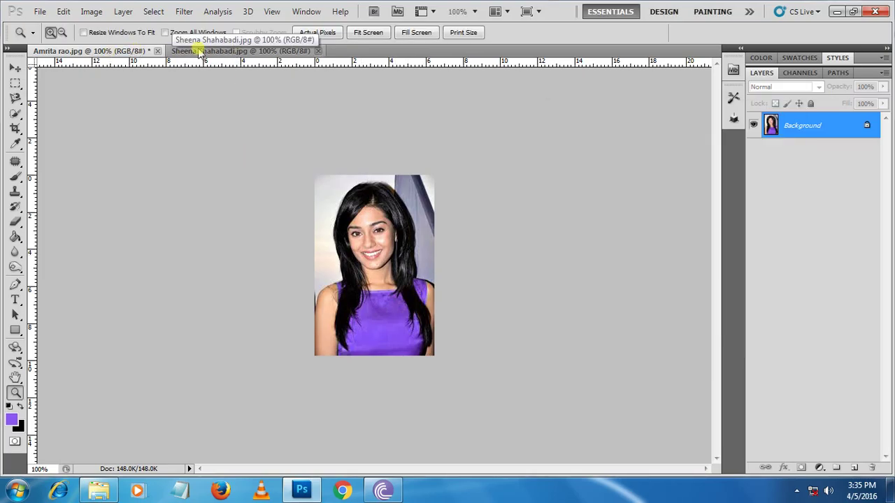
On the second photo, try a Master hue shift in Hue/Saturation, then cancel it
click(200, 52)
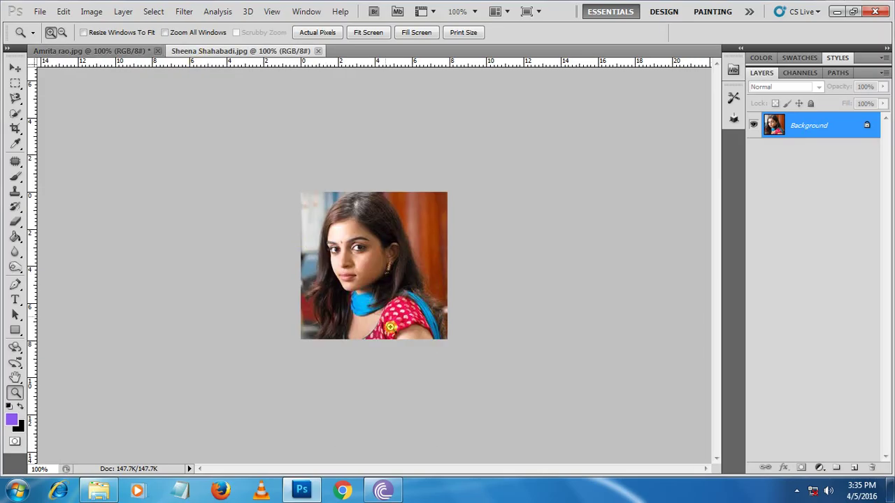
click(92, 12)
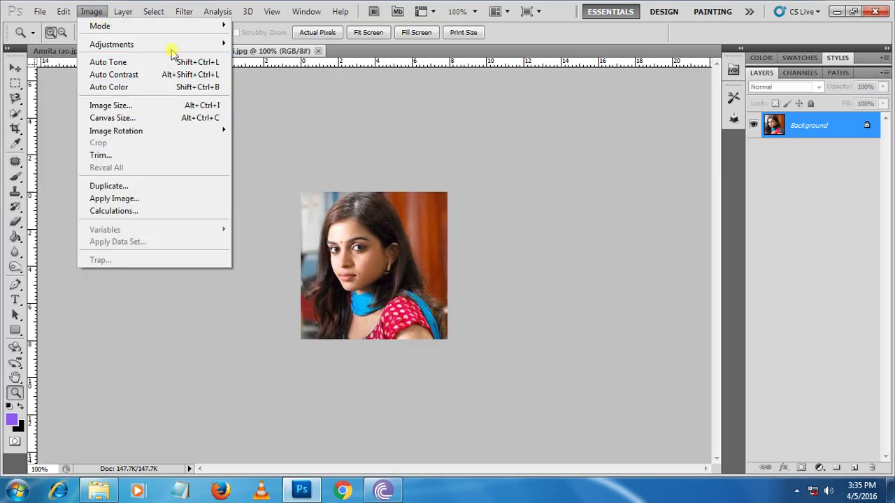
mouse_move(111, 44)
click(268, 116)
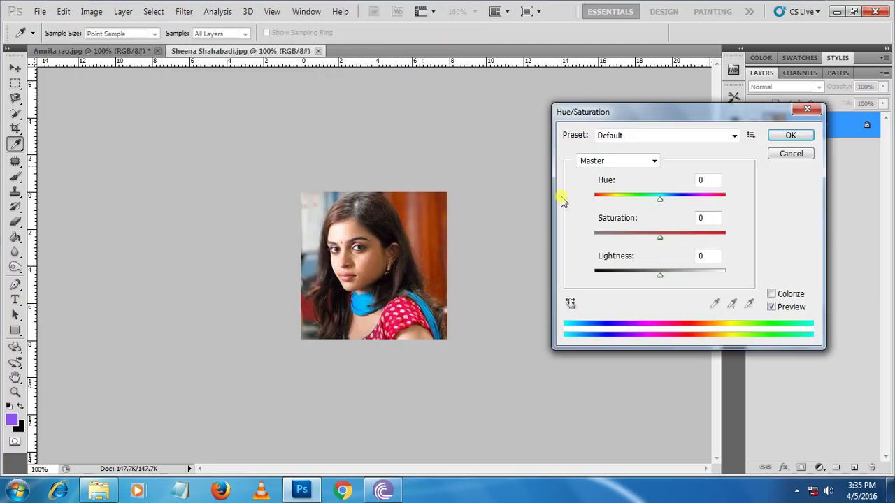
mouse_move(659, 200)
mouse_down()
mouse_move(644, 210)
mouse_move(701, 204)
mouse_up()
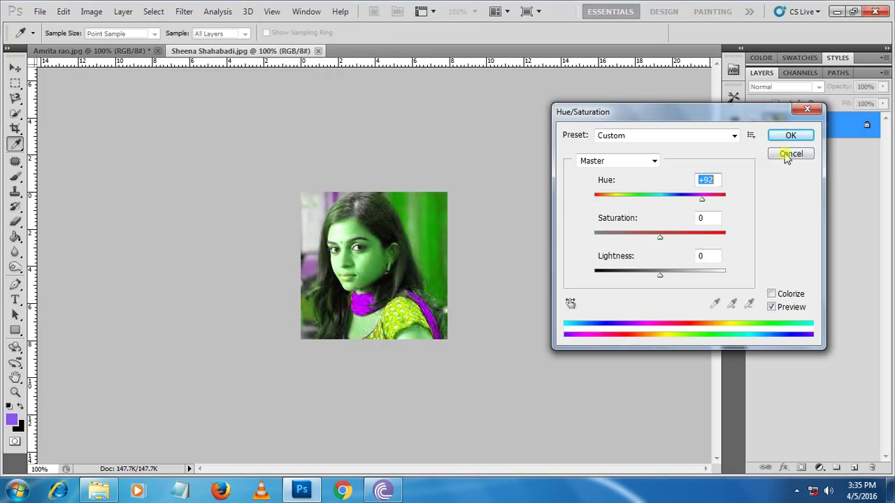
key(Escape)
key(z)
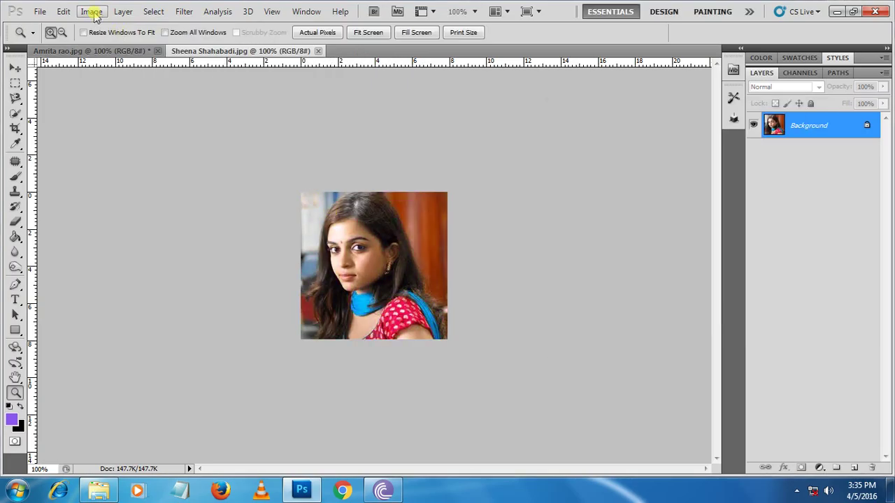
click(92, 12)
mouse_move(112, 44)
click(270, 112)
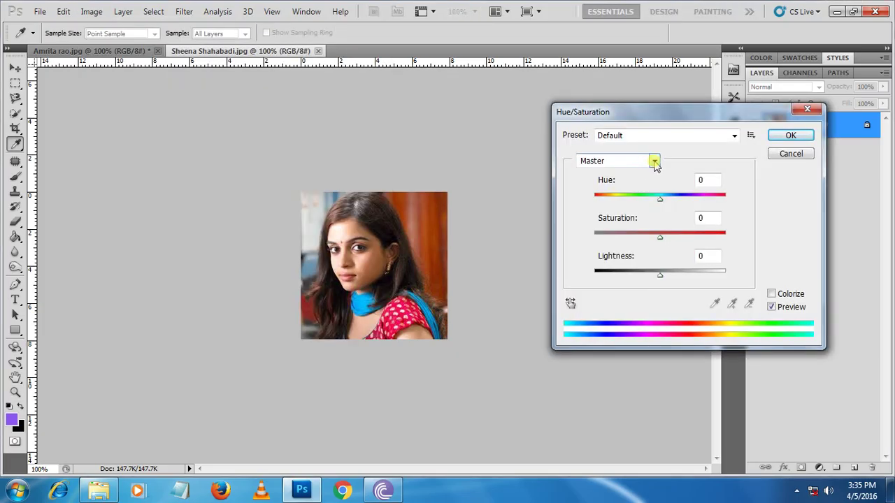
click(655, 162)
click(600, 217)
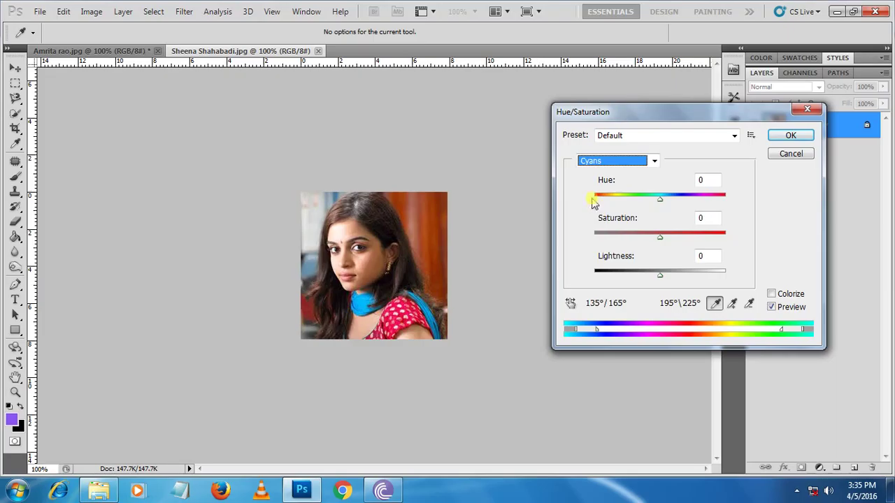
click(397, 308)
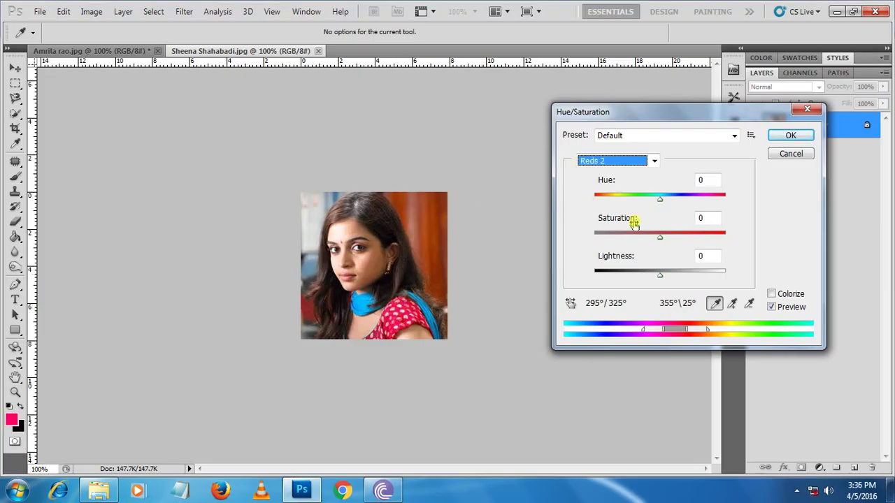
mouse_move(660, 201)
mouse_down()
mouse_move(591, 206)
mouse_move(720, 208)
mouse_up()
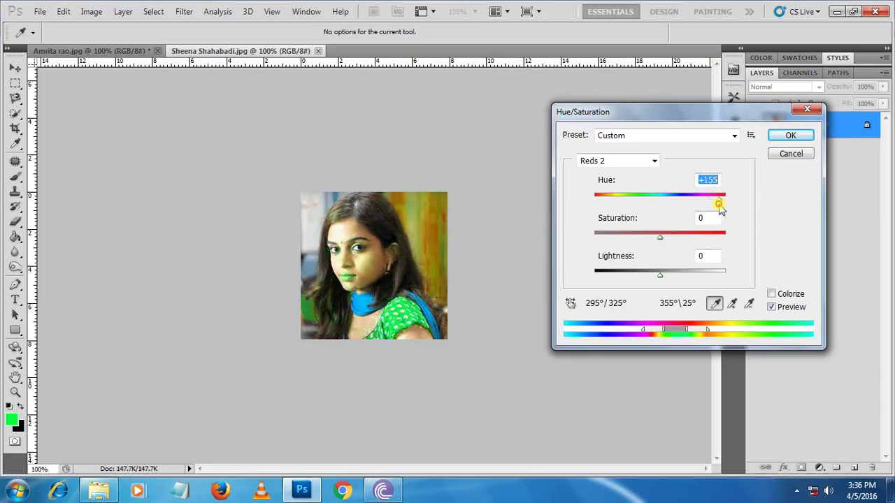
click(788, 156)
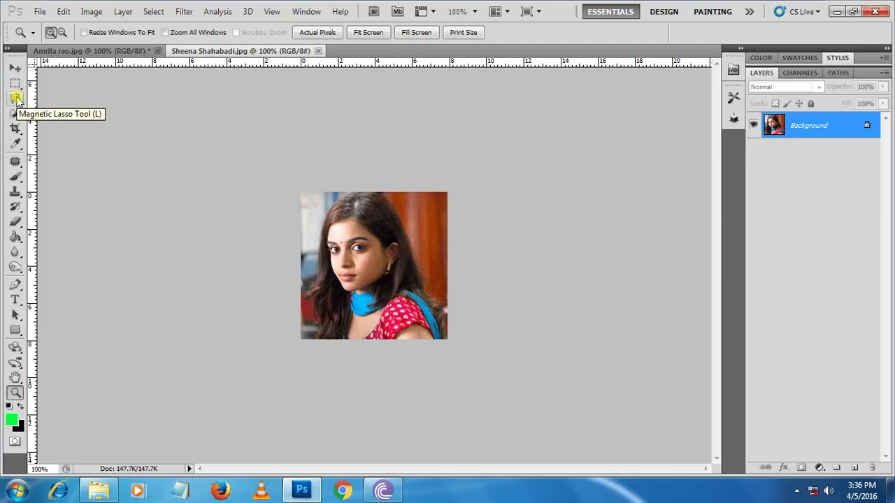
click(16, 99)
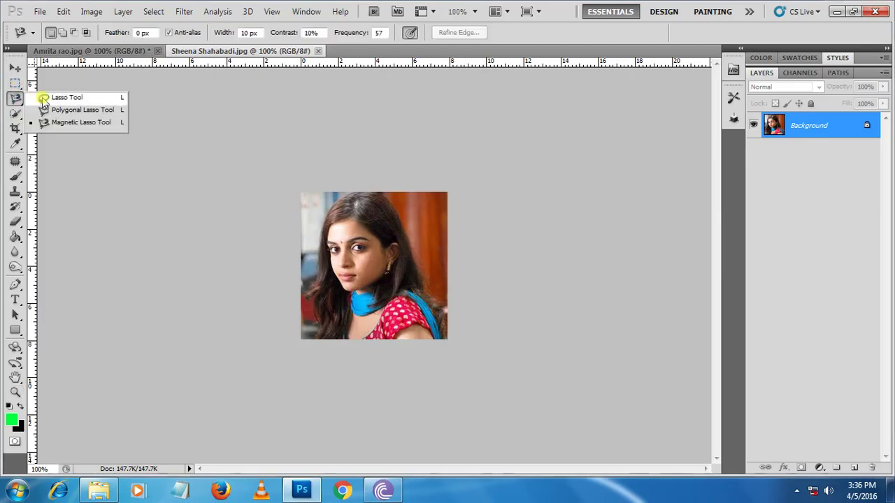
click(44, 99)
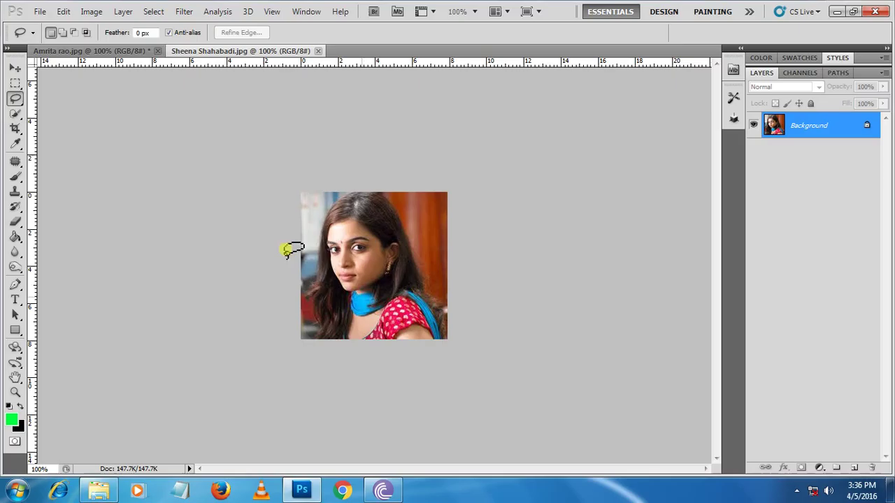
click(15, 160)
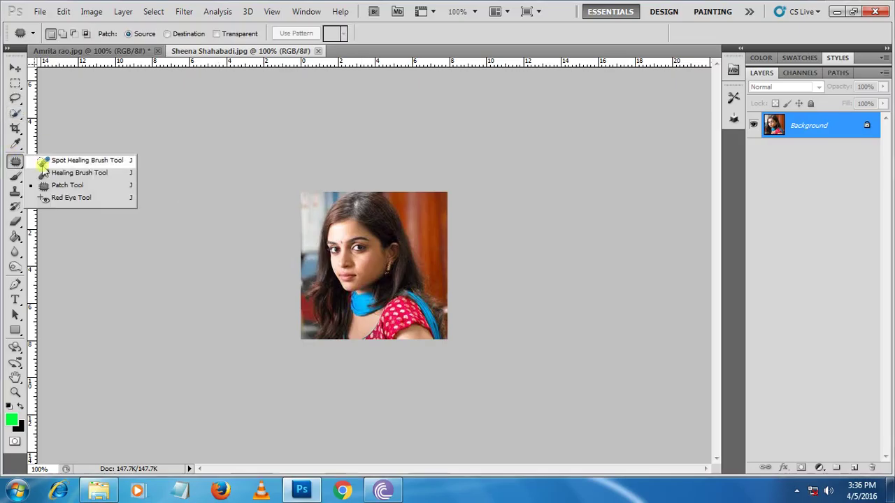
click(60, 188)
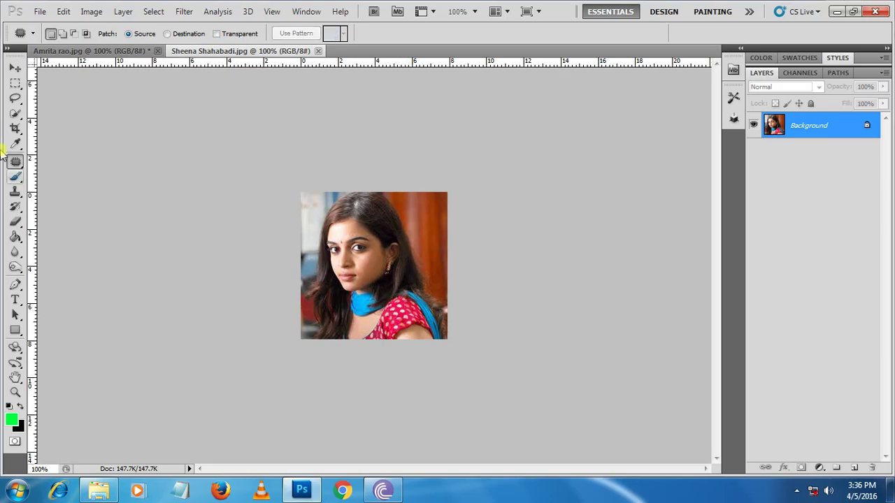
click(14, 114)
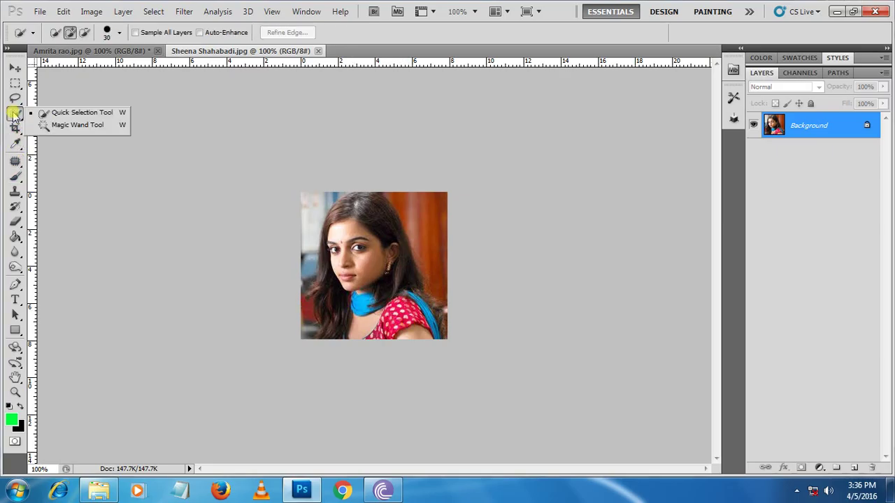
Set the Magic Wand tolerance to 100 and select the red blouse, adding more areas
click(43, 124)
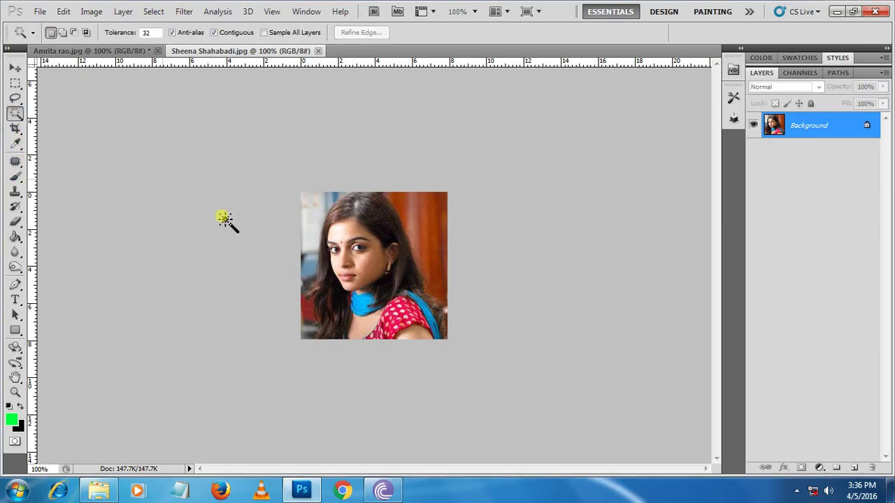
click(401, 312)
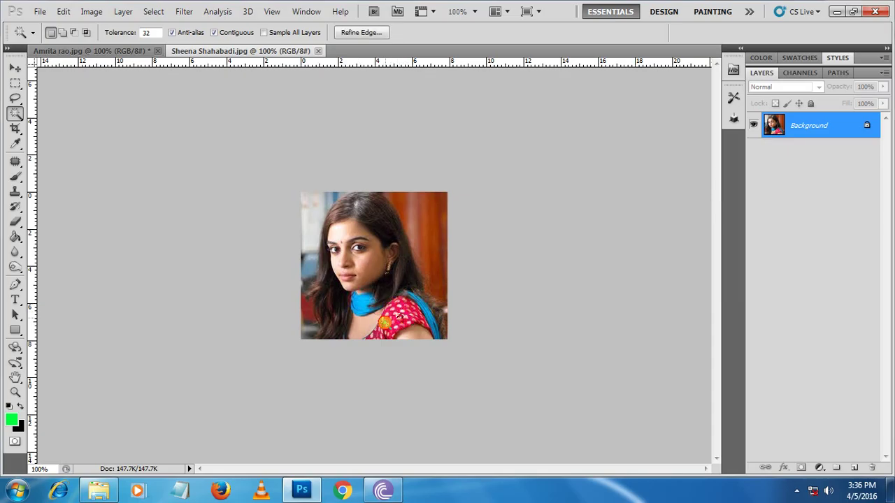
click(147, 33)
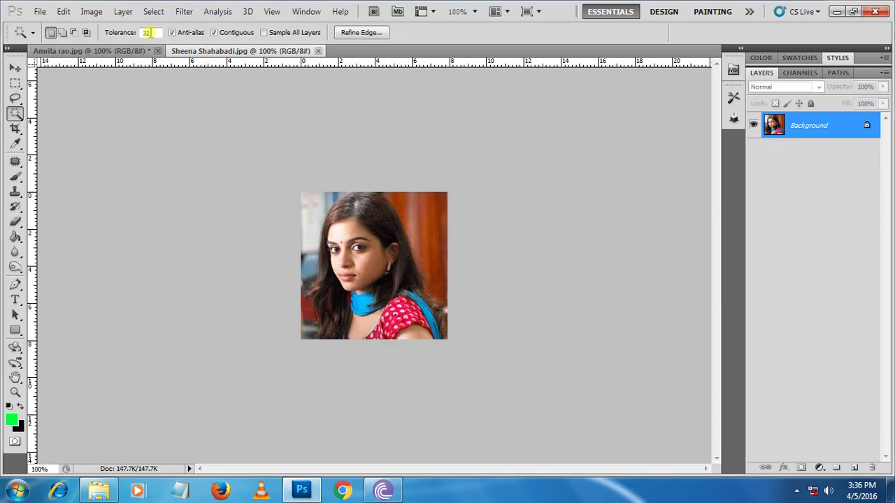
double_click(146, 33)
text(100)
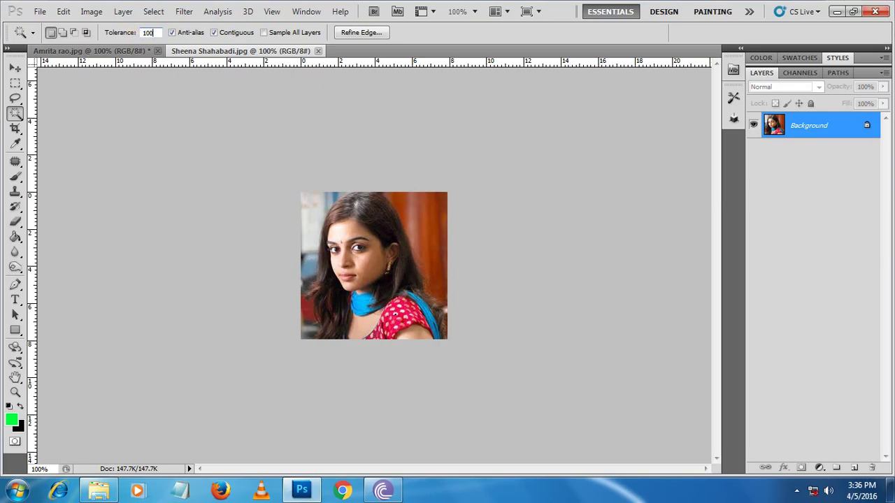
click(395, 324)
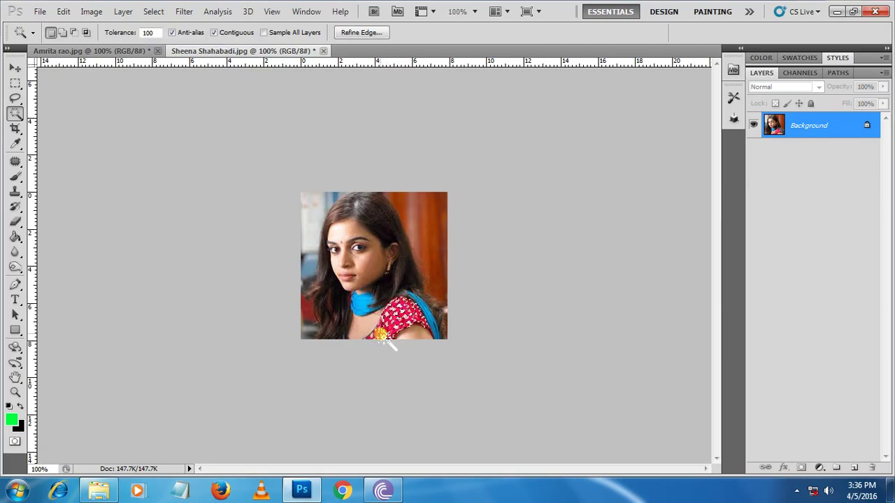
shift+click(385, 331)
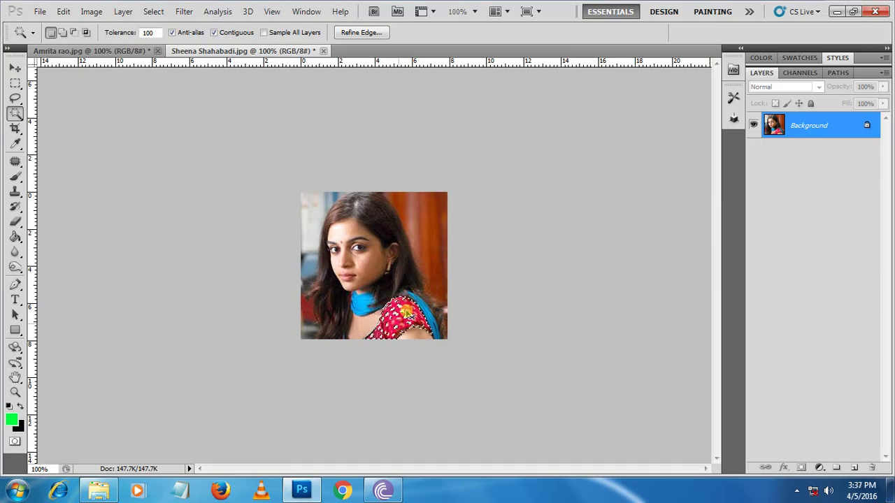
key(ctrl+plus)
key(ctrl+plus)
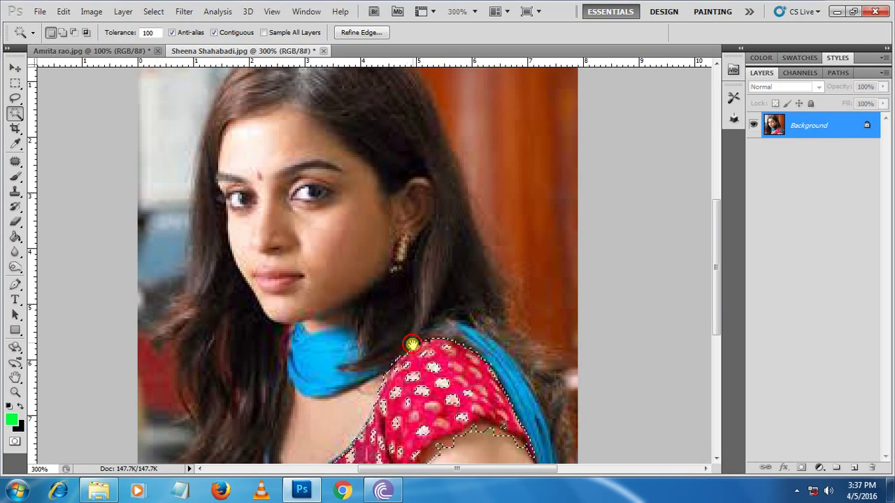
Centre the blouse, deselect, reselect it with the Magic Wand, and switch to Add to Selection
drag(412, 344, 407, 284)
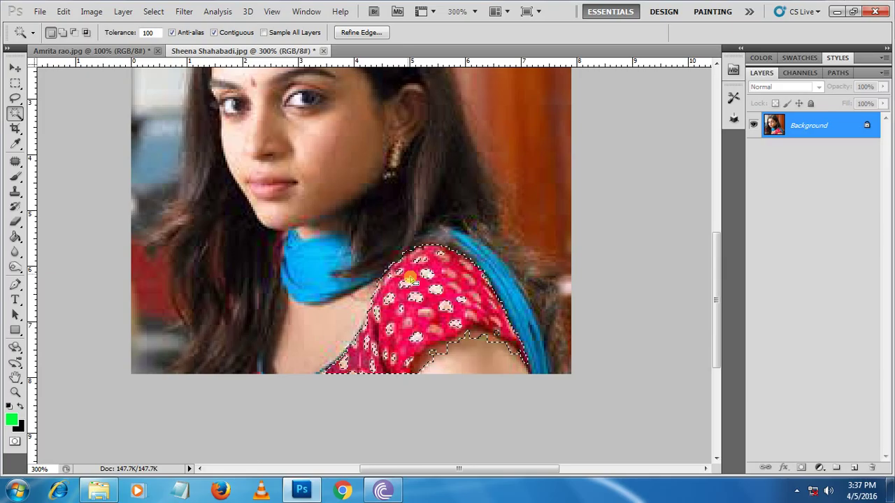
click(407, 283)
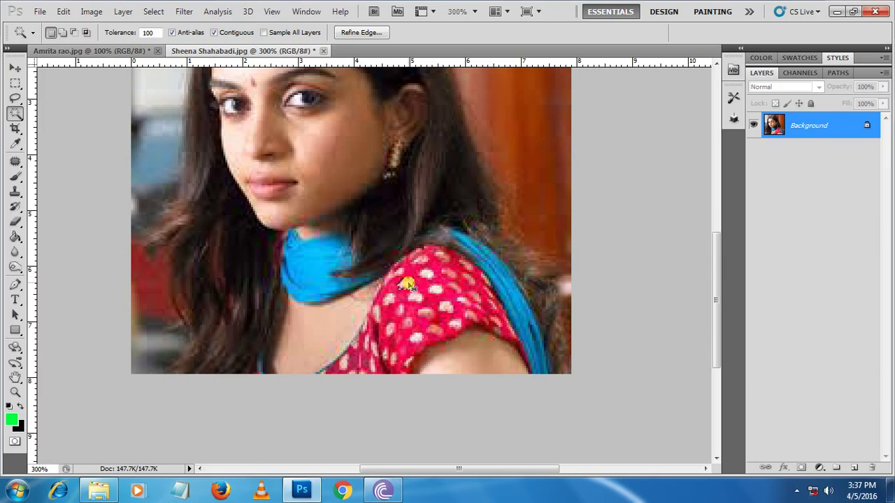
click(407, 284)
key(shift)
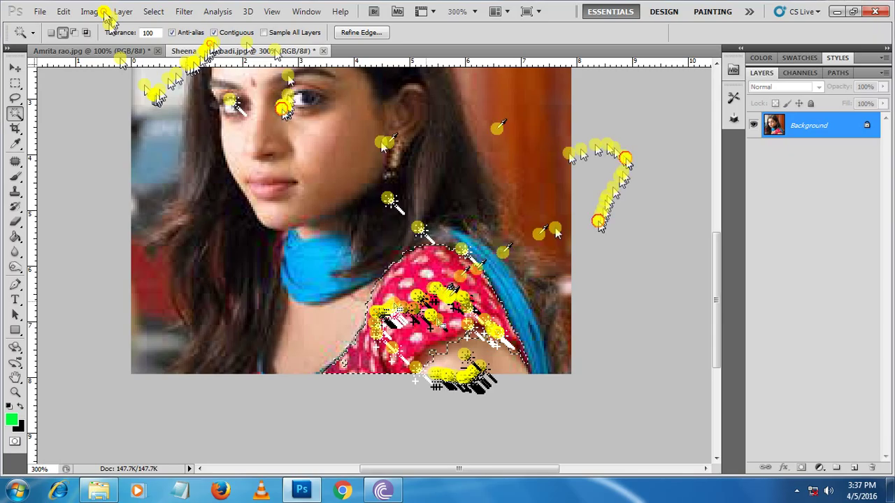
drag(669, 200, 682, 200)
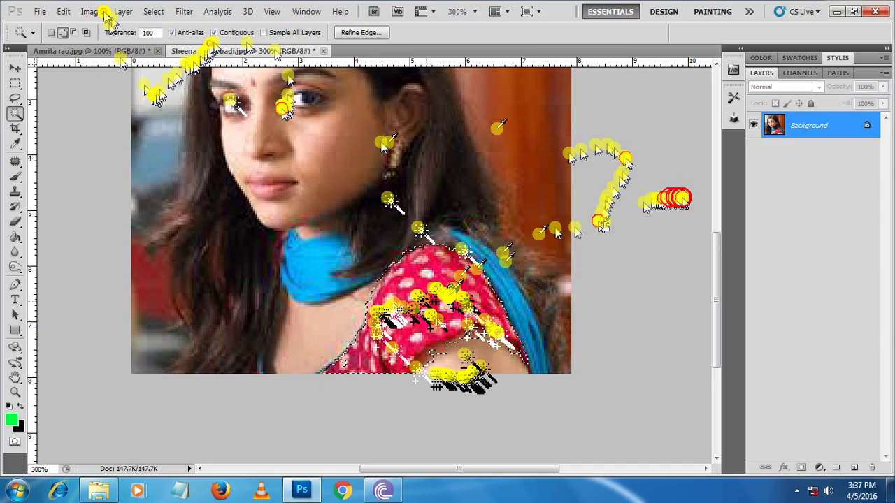
click(630, 202)
click(628, 202)
click(634, 202)
click(662, 199)
drag(683, 202, 701, 203)
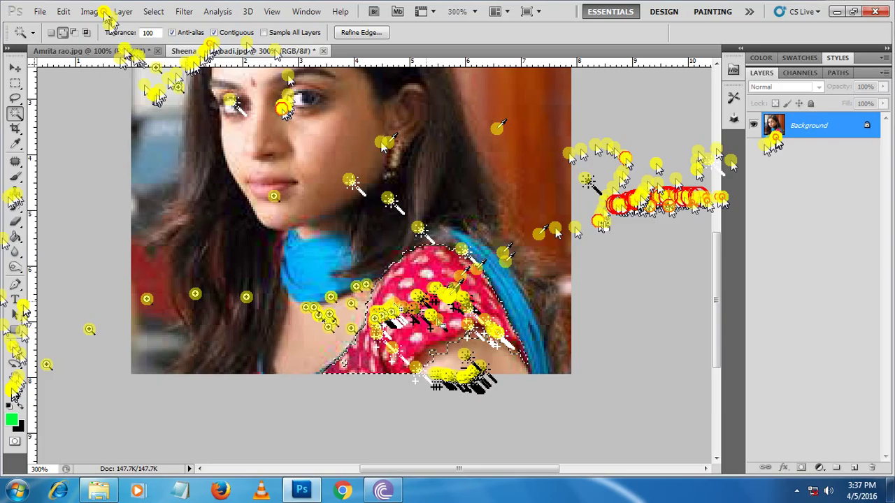
click(209, 51)
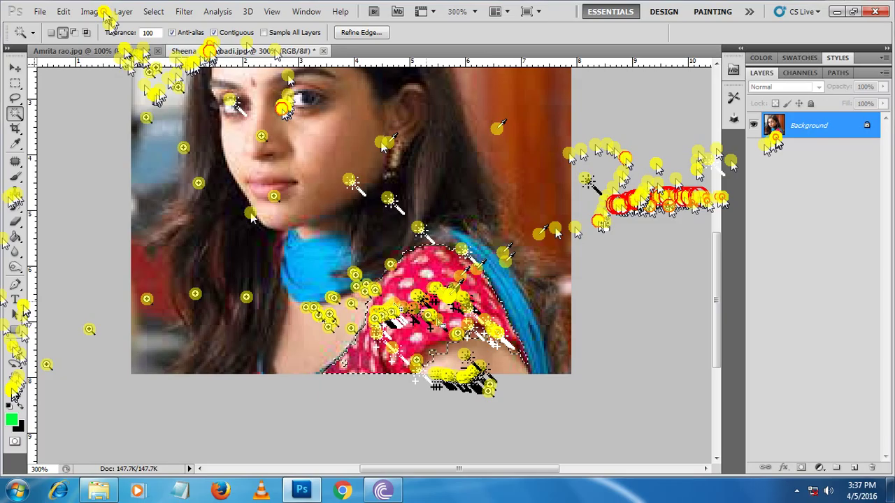